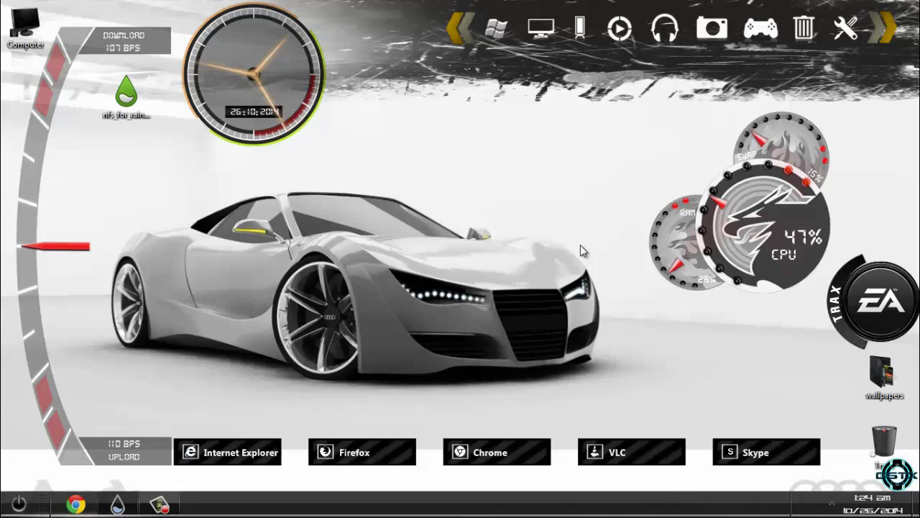
- Select the downloaded nfs_for_rainmeter package on the desktop and bring up its context menu
left_click(124, 97)
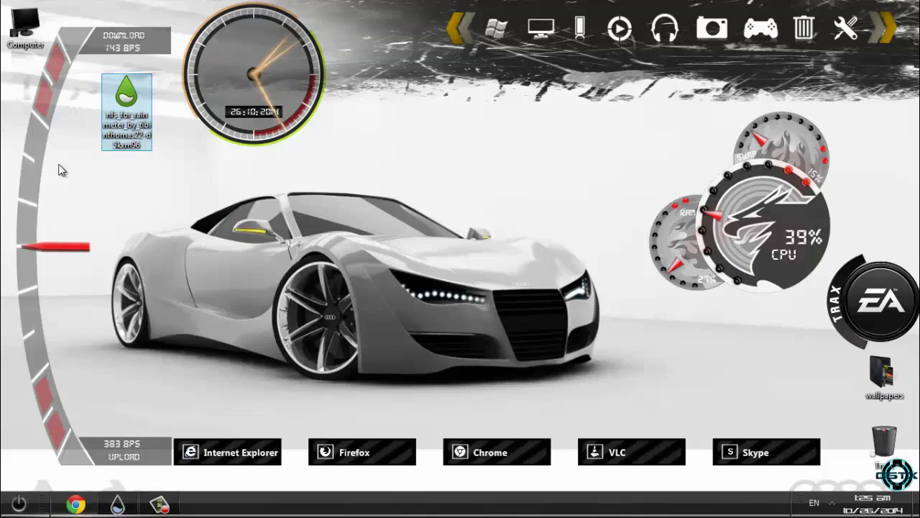
right_click(127, 118)
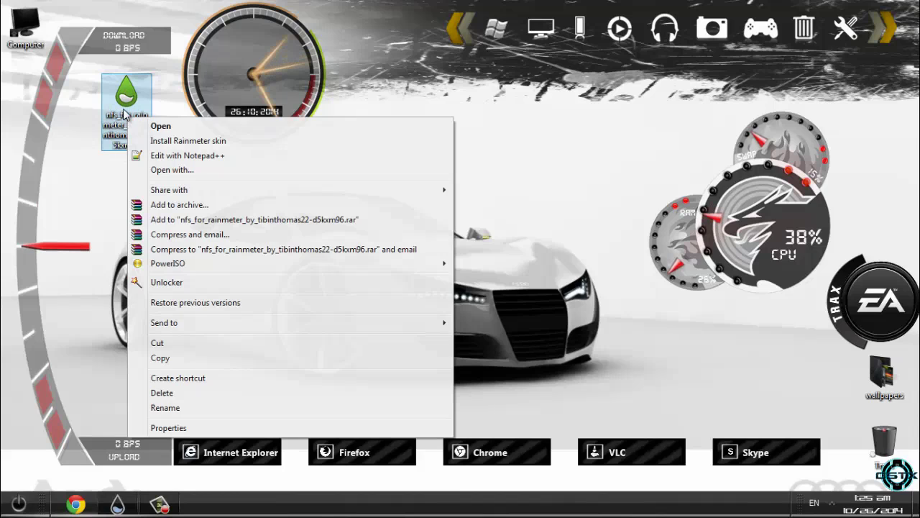
- Open the nfs_for_rainmeter package in the Rainmeter Skin Installer
left_click(164, 125)
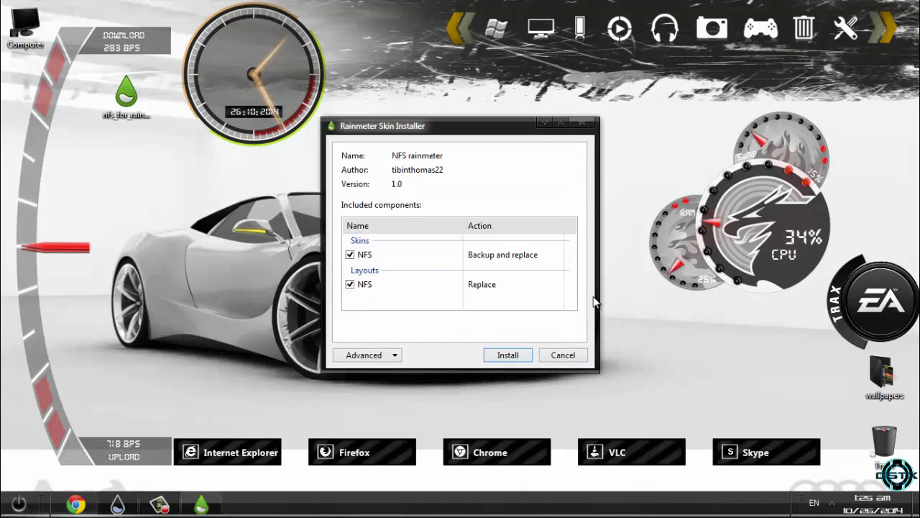
- Cancel the installer and open Manage Rainmeter from the tray icon
left_click(573, 357)
left_click(845, 507)
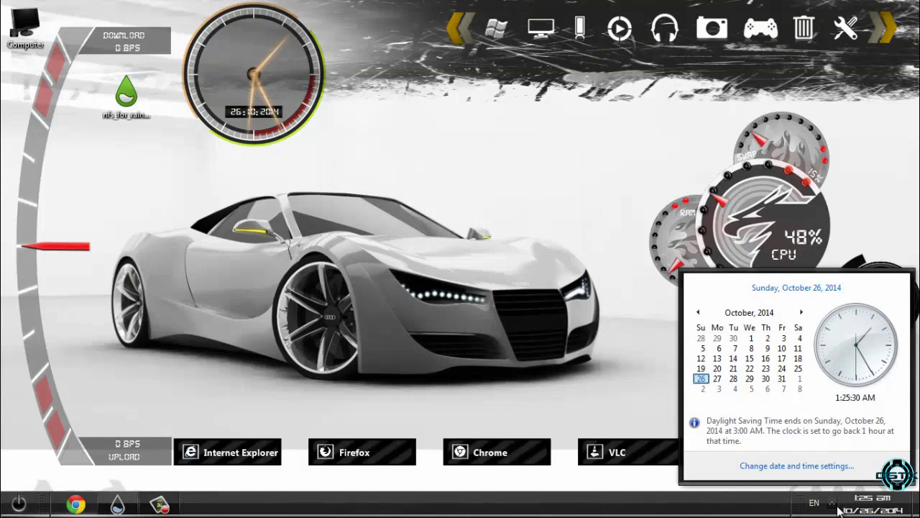
right_click(822, 395)
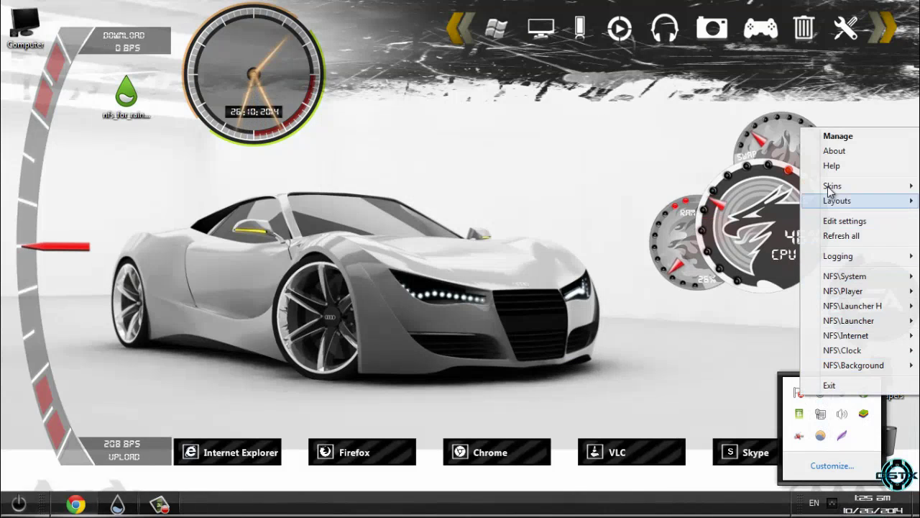
left_click(812, 136)
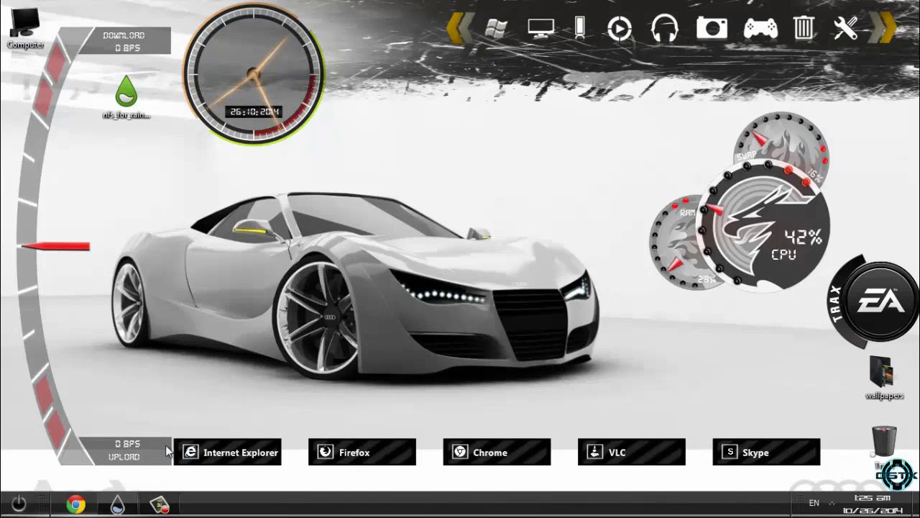
left_click(117, 503)
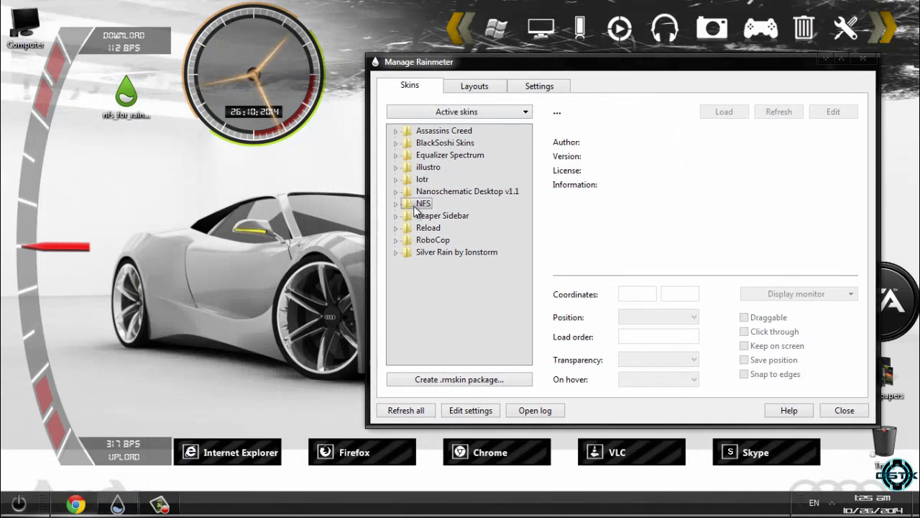
- Expand NFS > Background to list its three variants and move the manager left
left_click(400, 205)
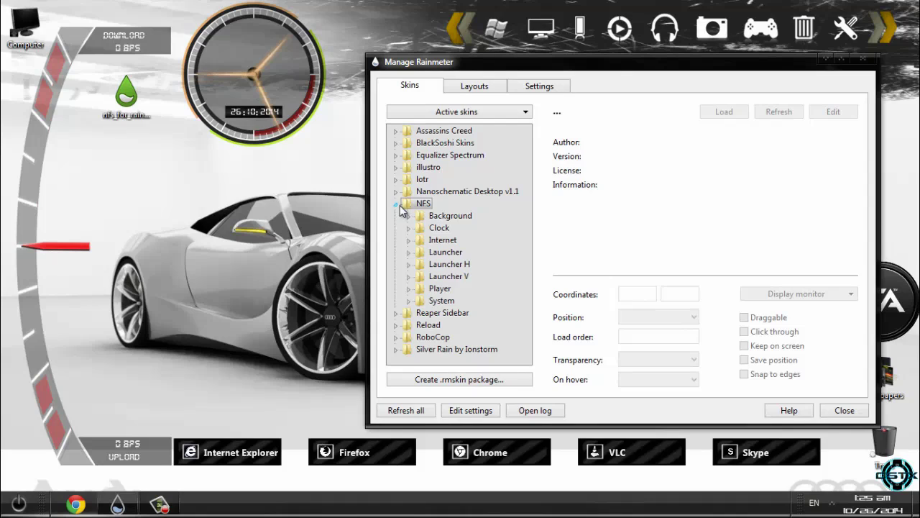
left_click(410, 215)
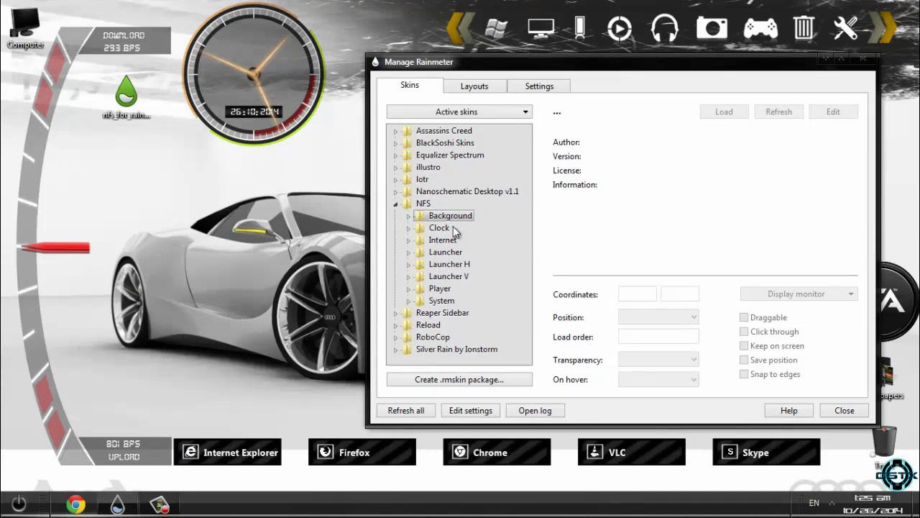
left_click(408, 216)
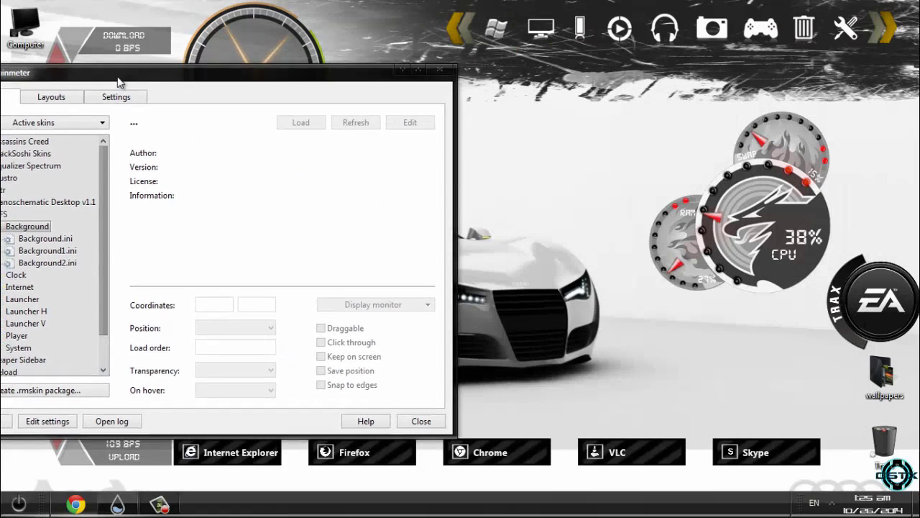
left_click_drag(525, 56, 129, 70)
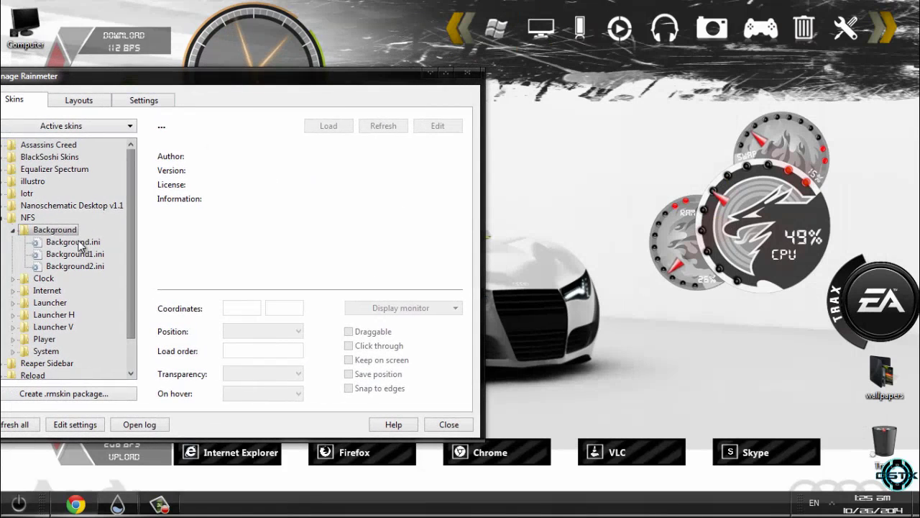
- Load the Background1.ini background variant
left_click(85, 242)
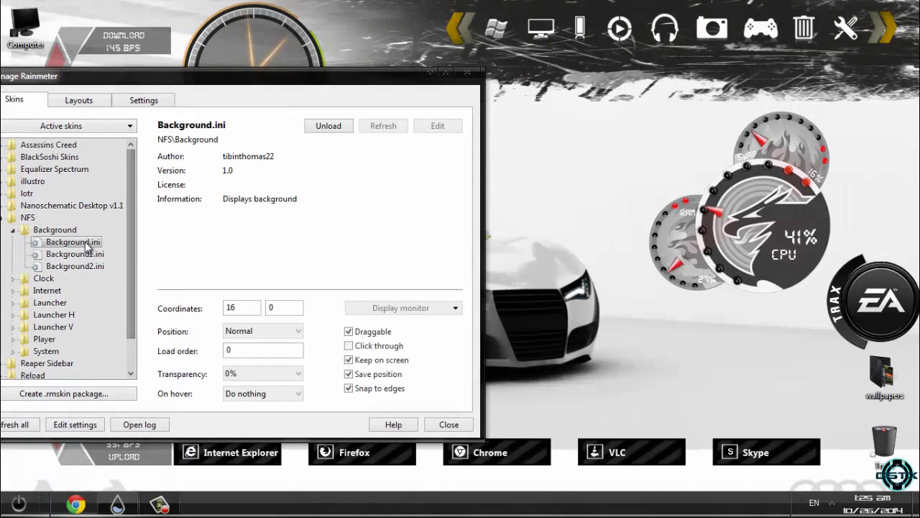
right_click(86, 243)
left_click(90, 255)
right_click(76, 257)
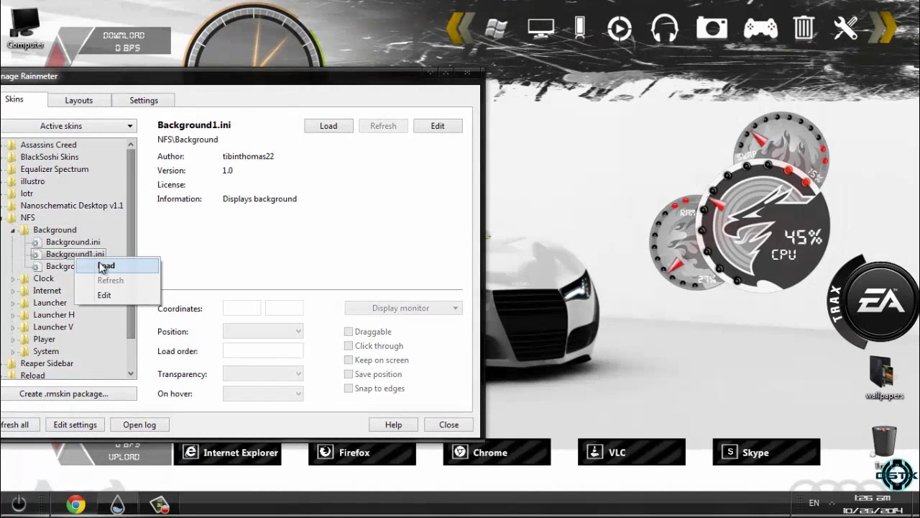
left_click(105, 266)
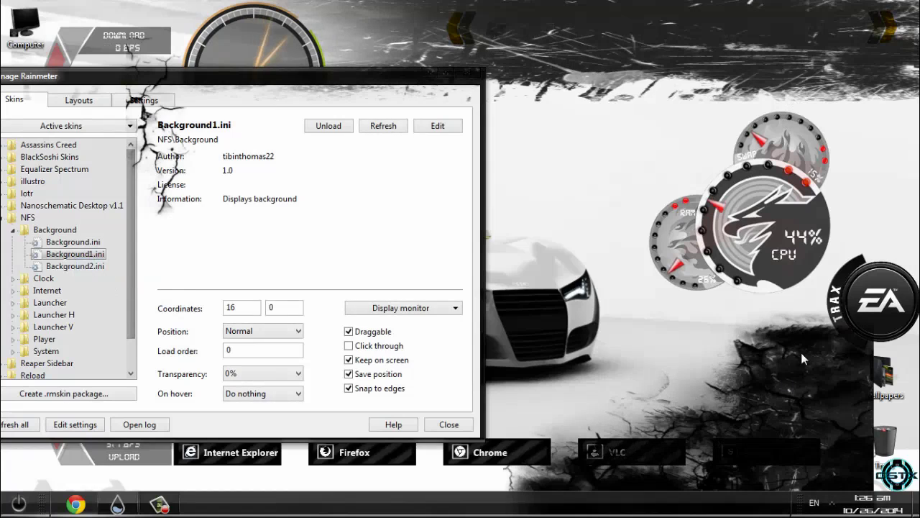
- Switch to Background.ini, drag its banner down, and bring up its skin menu
left_click(72, 242)
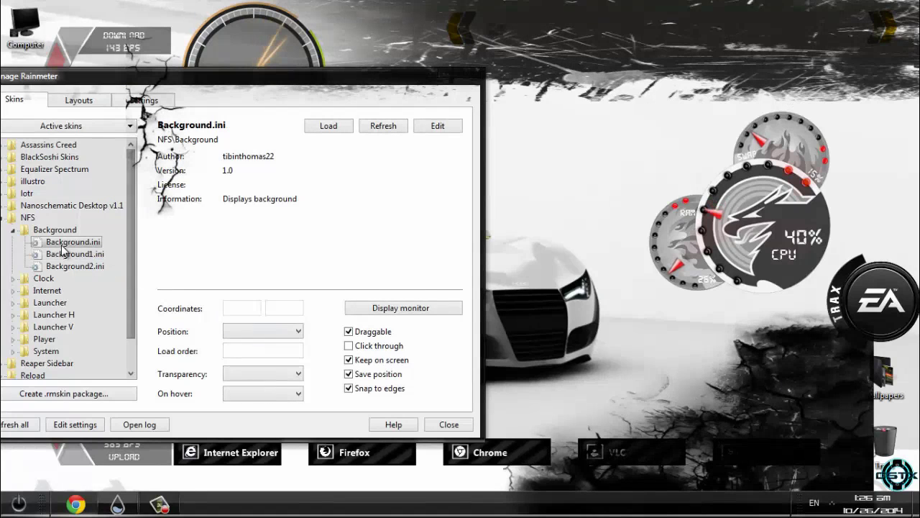
right_click(72, 243)
left_click(75, 254)
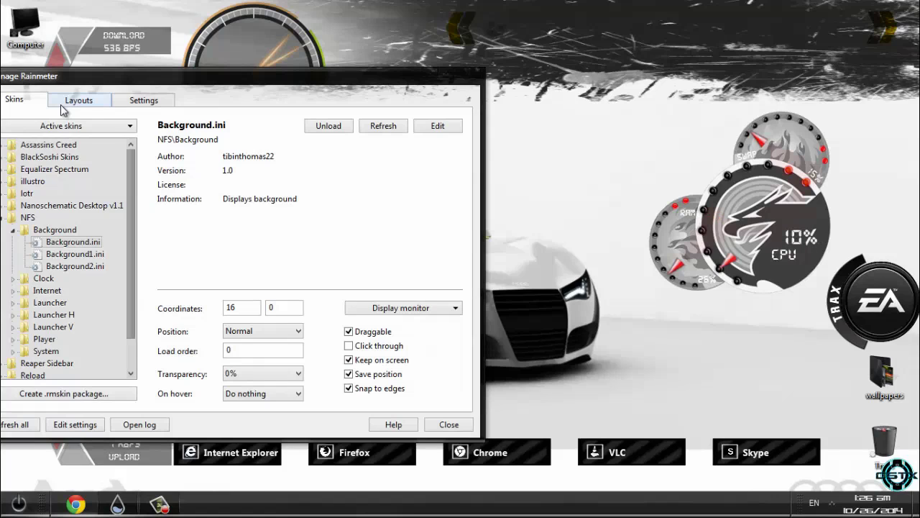
left_click_drag(345, 39, 334, 151)
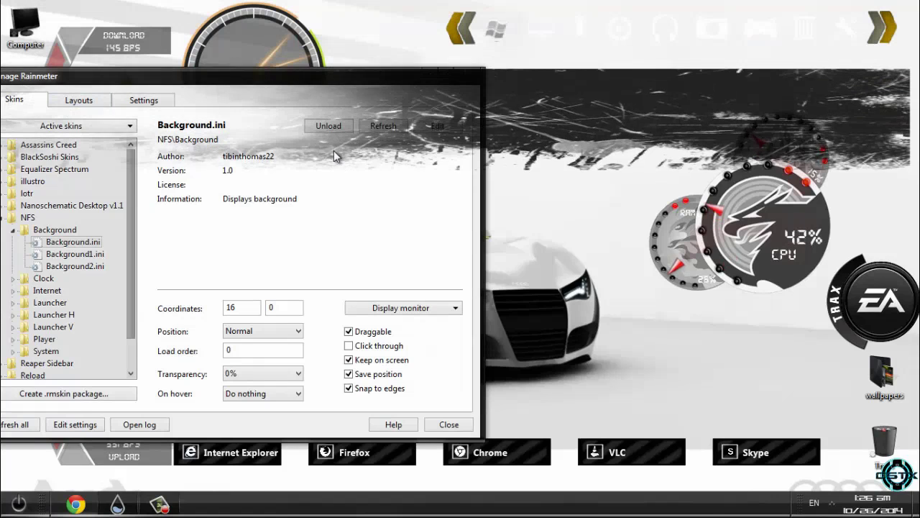
right_click(534, 155)
- Unload the NFS background, close the manager, and unload the clock and network meter
left_click(573, 311)
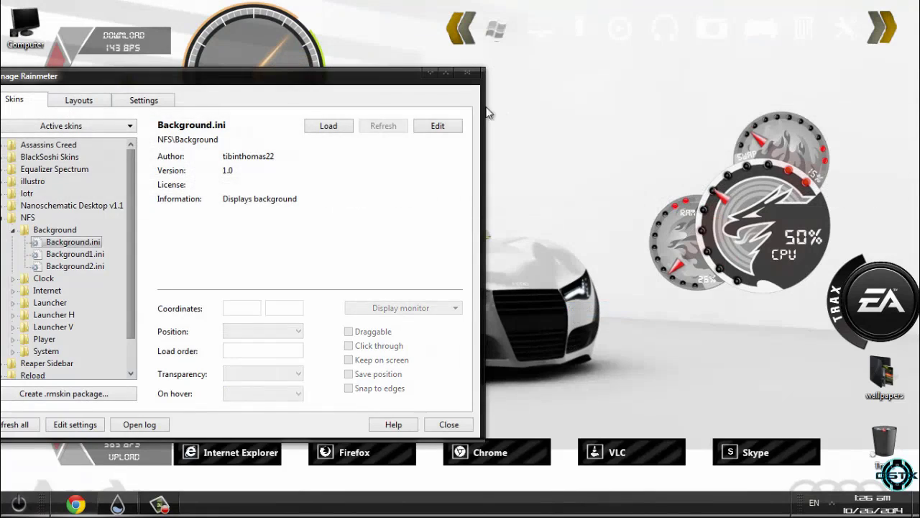
left_click(428, 73)
right_click(456, 30)
left_click(503, 189)
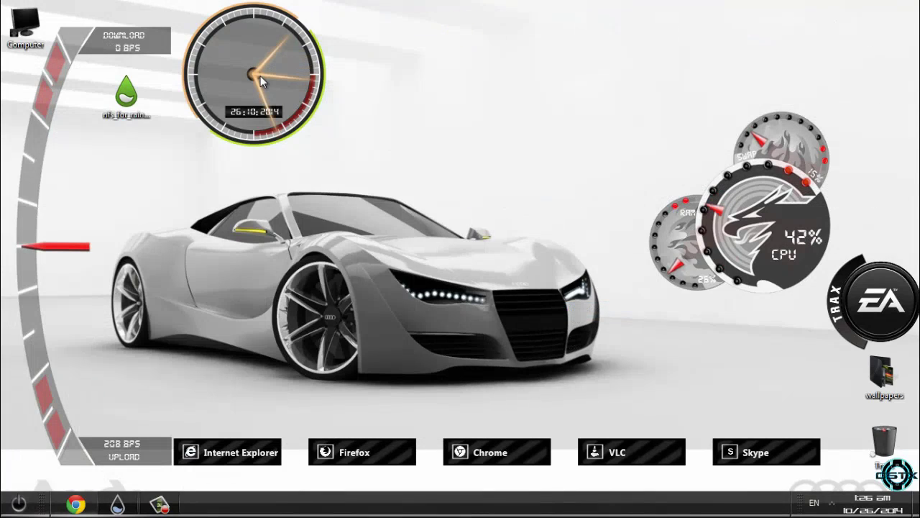
right_click(261, 75)
left_click(304, 230)
- Unload the launcher bar, system gauges and EA player, then reopen Manage Rainmeter
right_click(41, 113)
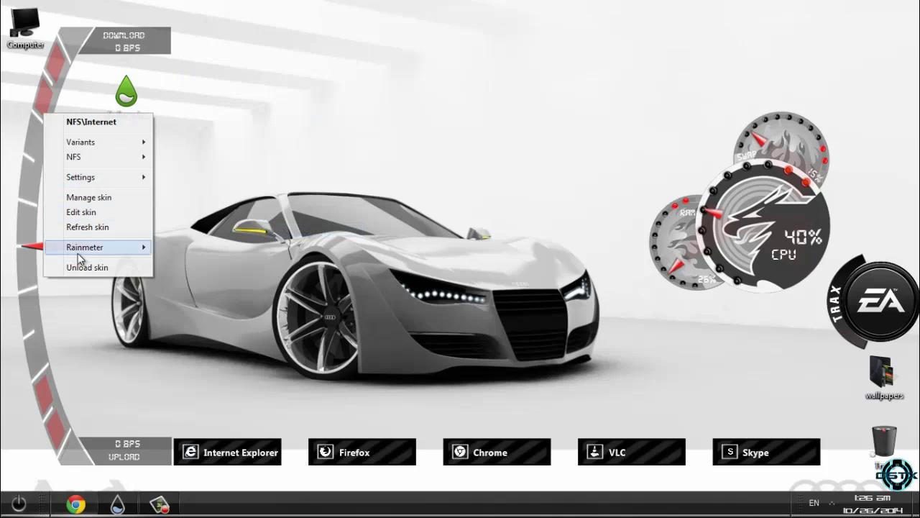
left_click(87, 267)
right_click(216, 454)
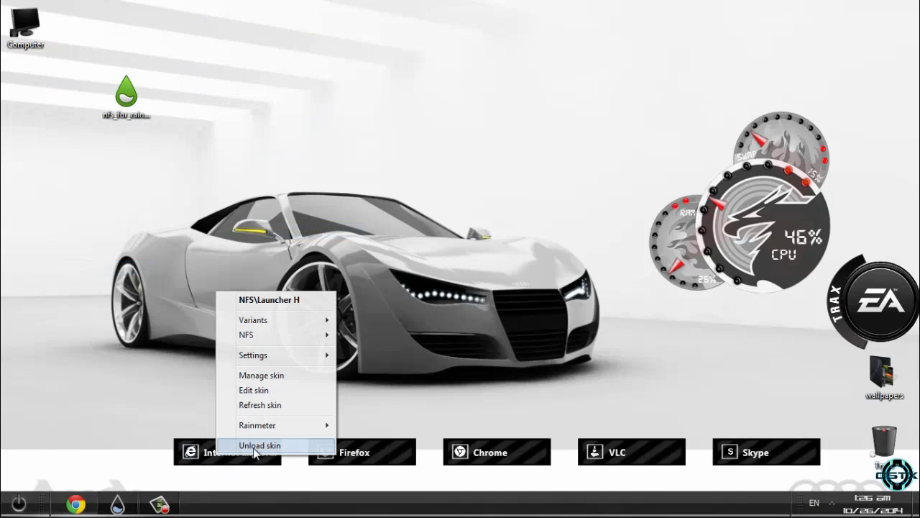
left_click(248, 444)
right_click(333, 453)
right_click(732, 233)
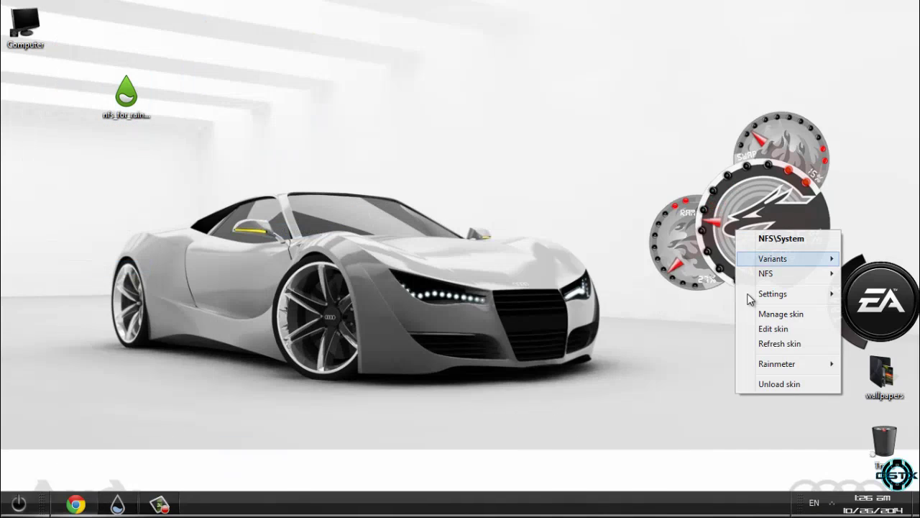
left_click(782, 384)
right_click(838, 325)
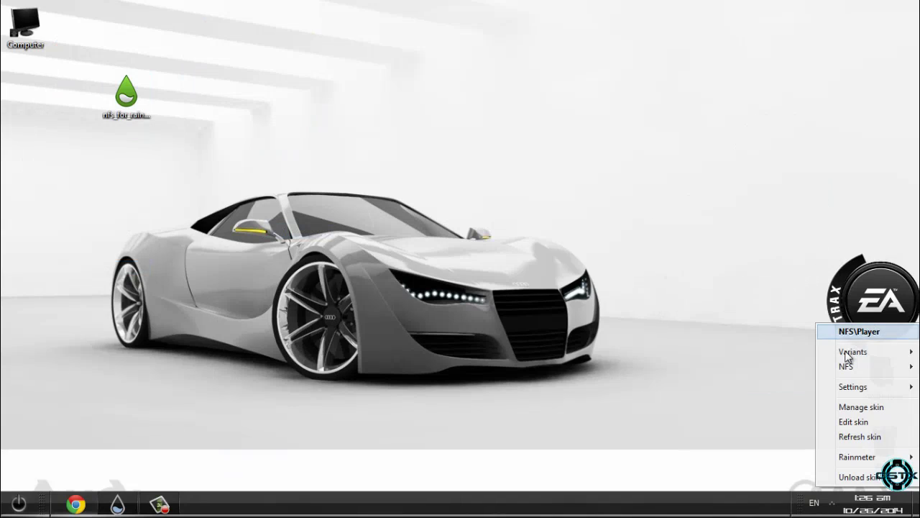
left_click(852, 478)
left_click(118, 503)
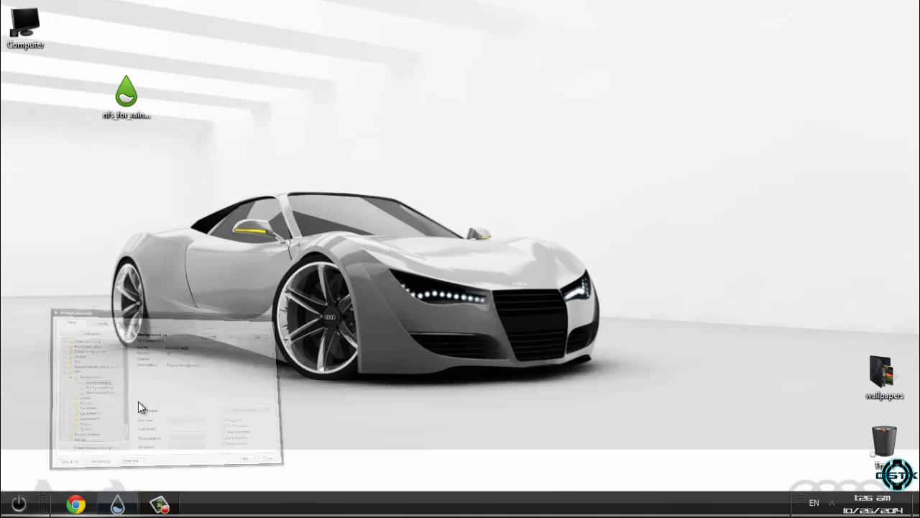
- Reload Background.ini and put its banner back at the top edge
left_click_drag(152, 79, 179, 56)
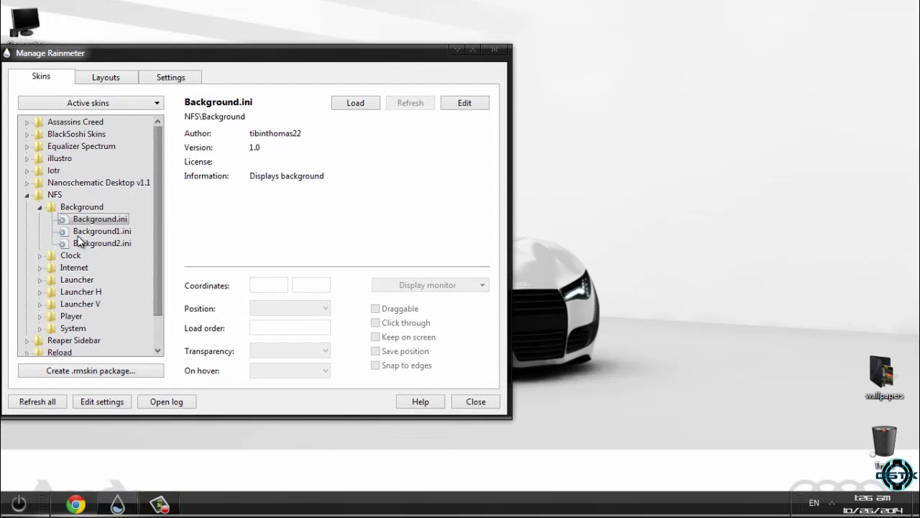
right_click(90, 224)
left_click(104, 231)
left_click_drag(609, 143, 663, 23)
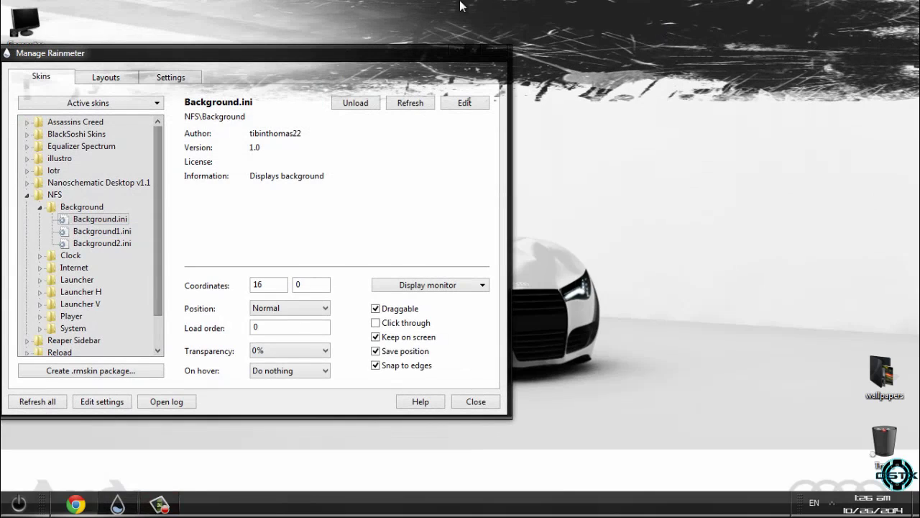
left_click(40, 207)
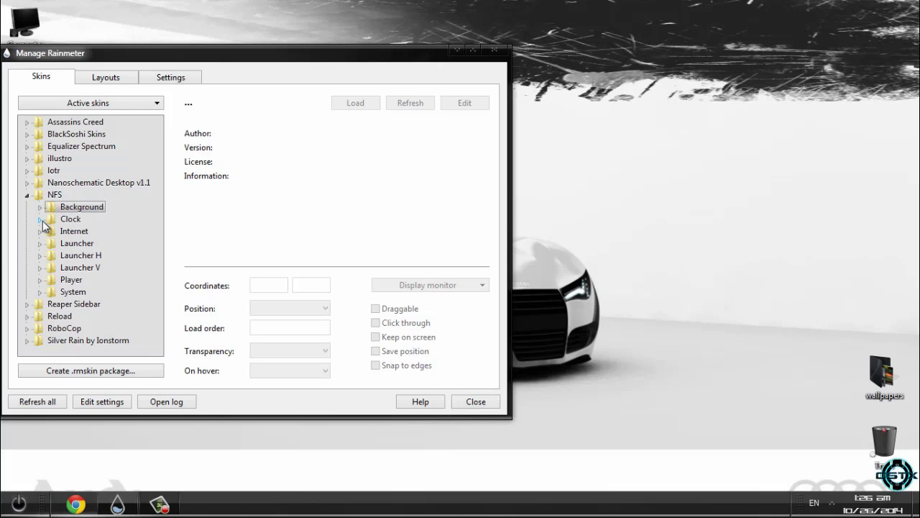
- Load NFS Clock.ini and place the clock in the top-left area
left_click(39, 219)
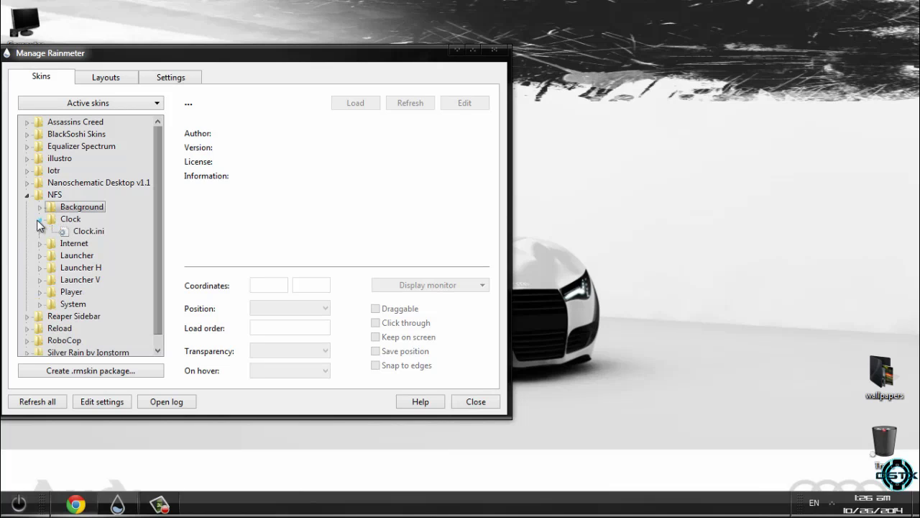
double_click(75, 232)
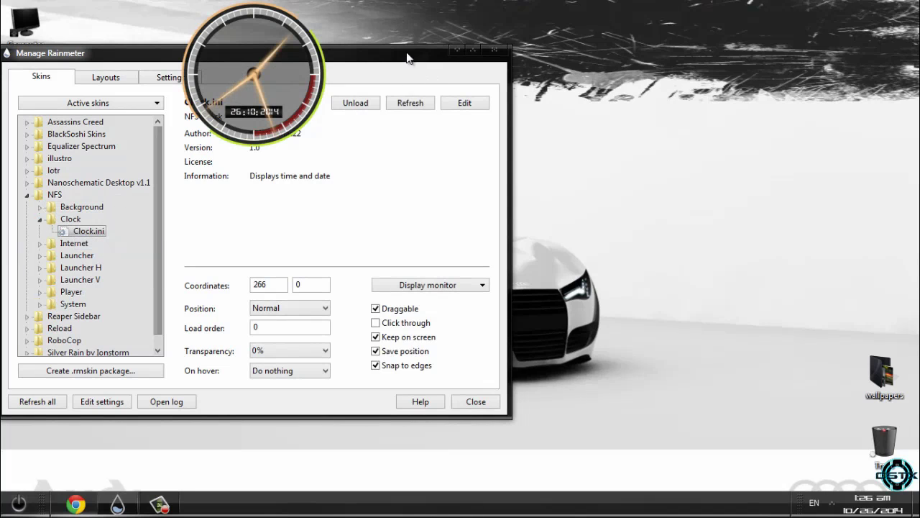
left_click_drag(407, 57, 820, 153)
mouse_move(245, 89)
left_mouse_down()
mouse_move(135, 90)
mouse_move(241, 78)
left_mouse_up()
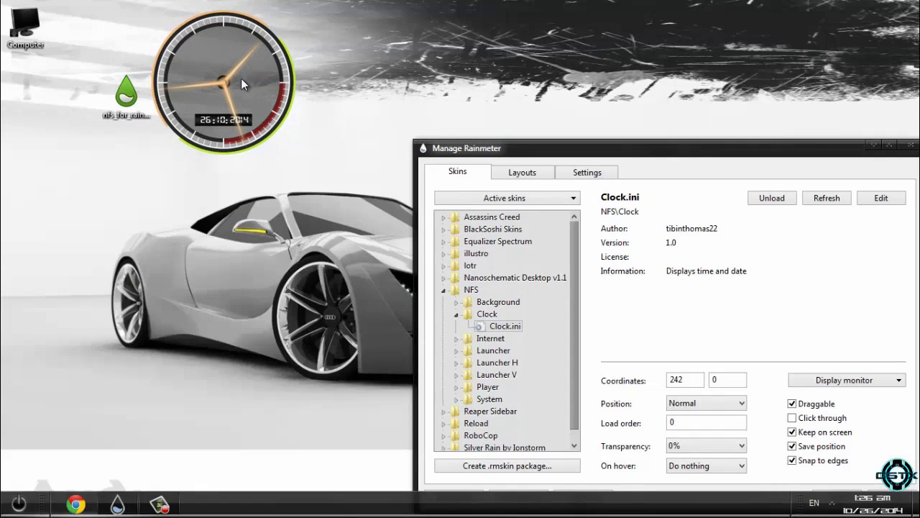
- Load Internet.ini speed meter on the left edge and nudge the clock right
left_click(456, 314)
left_click(506, 338)
right_click(504, 340)
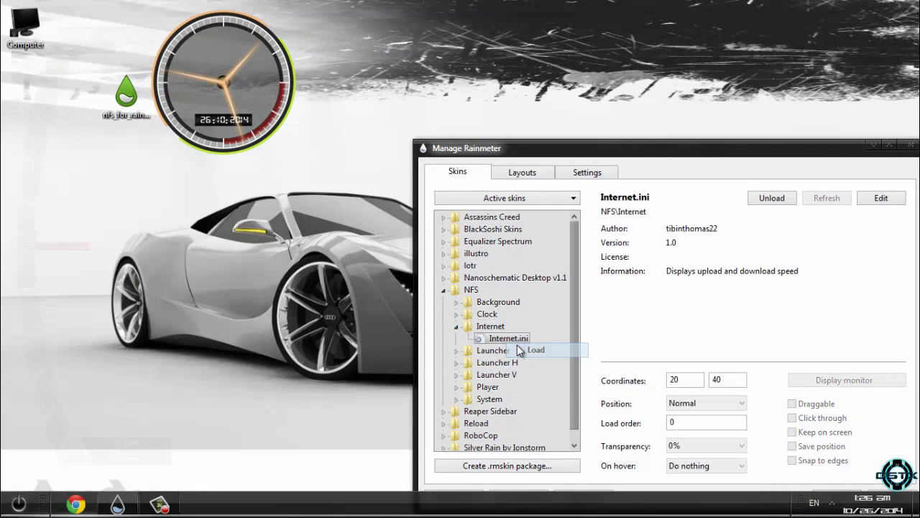
left_click(521, 347)
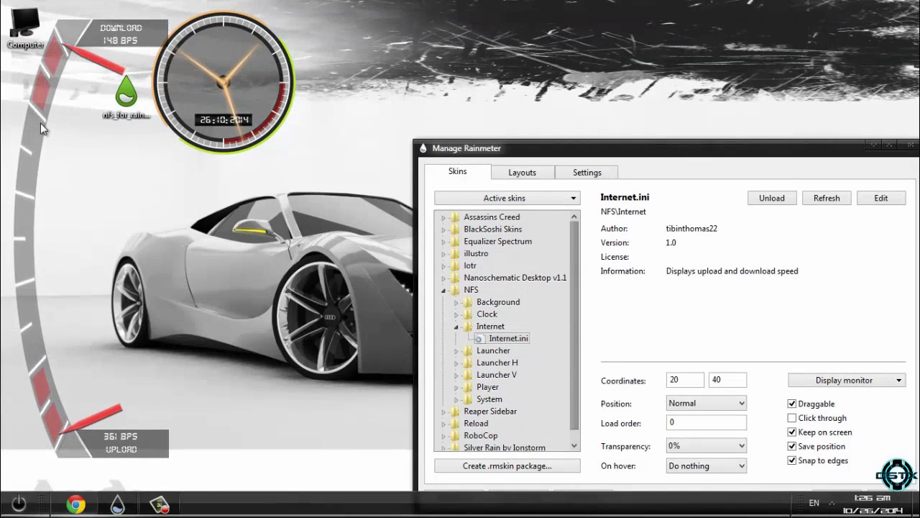
left_click_drag(247, 86, 256, 90)
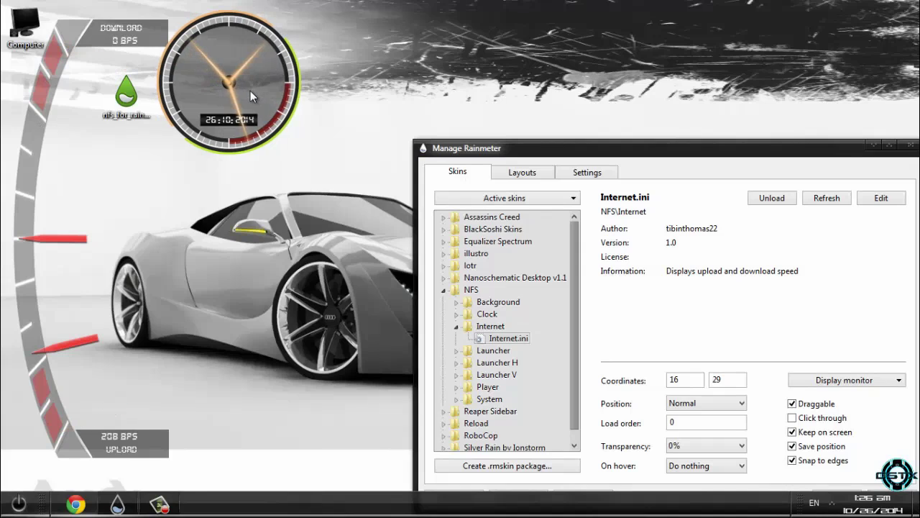
left_click(456, 325)
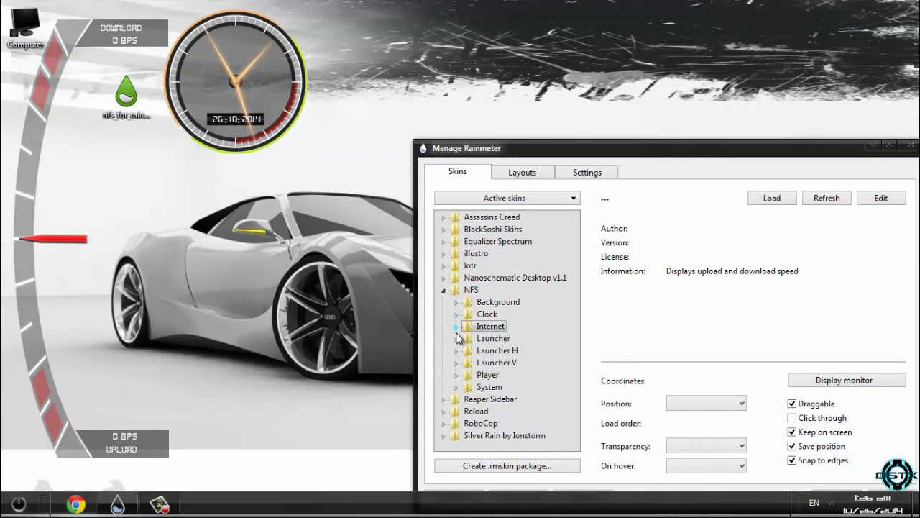
- Load the Launcher.ini icon bar and the Launcher H 1.ini app row
left_click(456, 338)
double_click(509, 351)
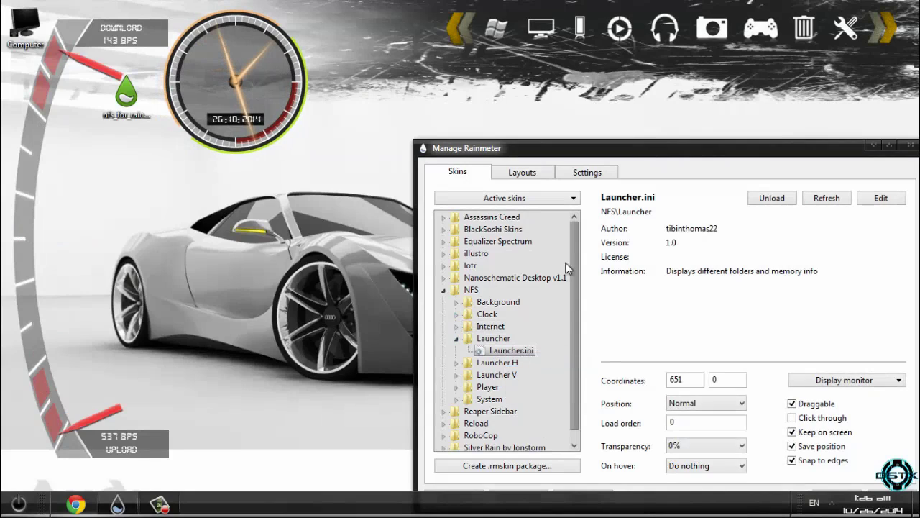
left_click(456, 338)
left_click(483, 352)
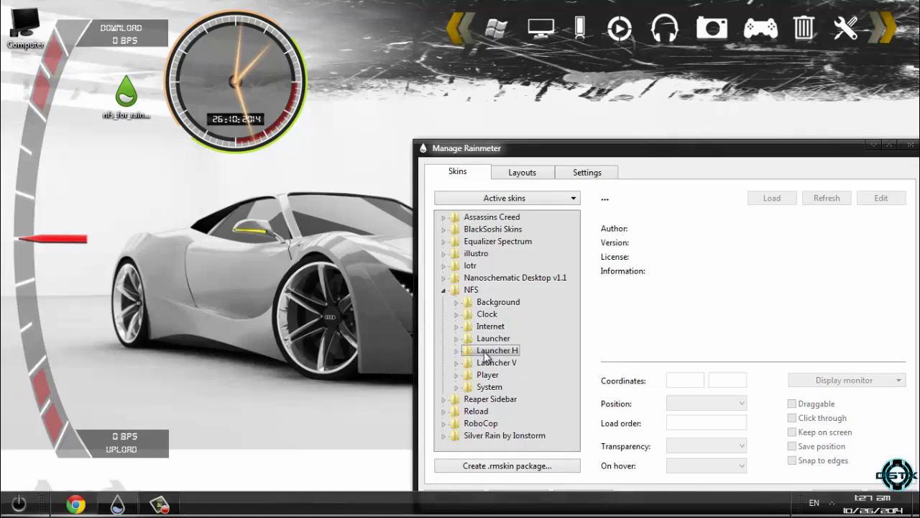
left_click(456, 351)
double_click(496, 362)
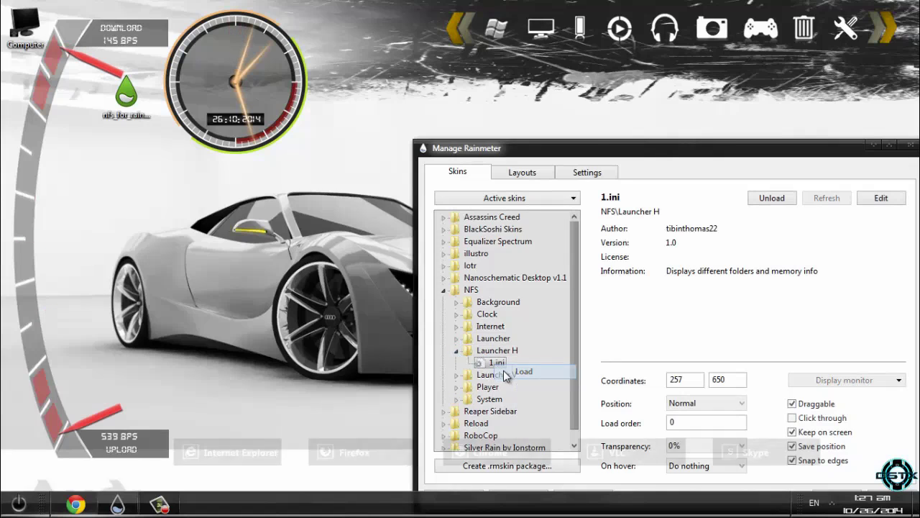
- Move the skin manager aside and close it
left_click_drag(548, 152, 441, 49)
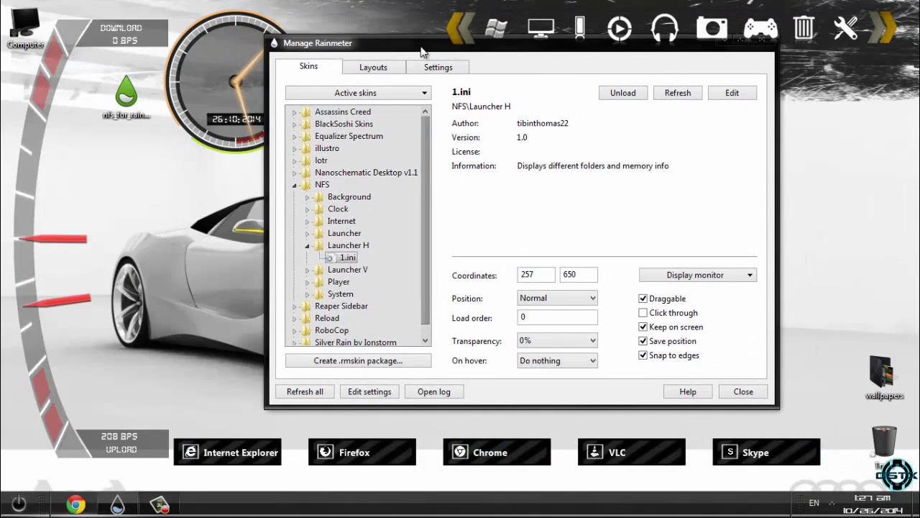
left_click_drag(725, 44, 624, 59)
left_click(624, 57)
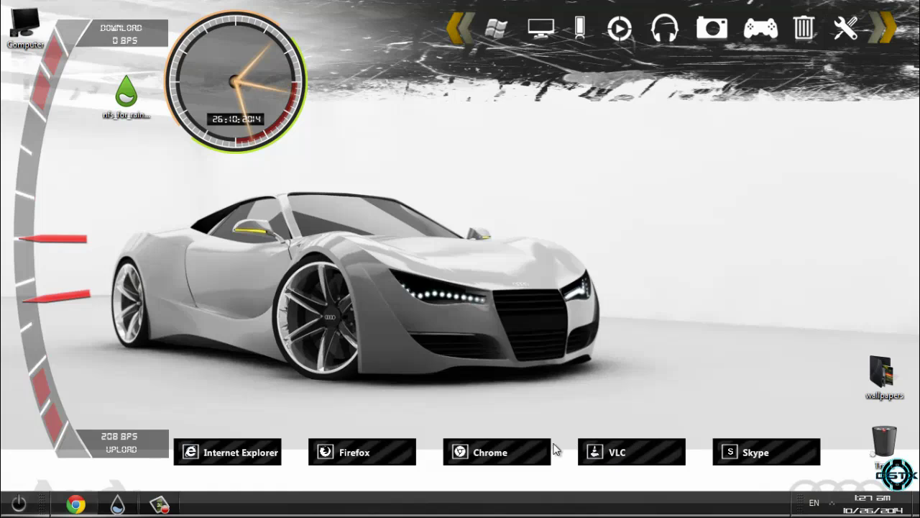
- Reopen the manager and briefly load, then unload, the Launcher V vertical launcher
left_click(117, 507)
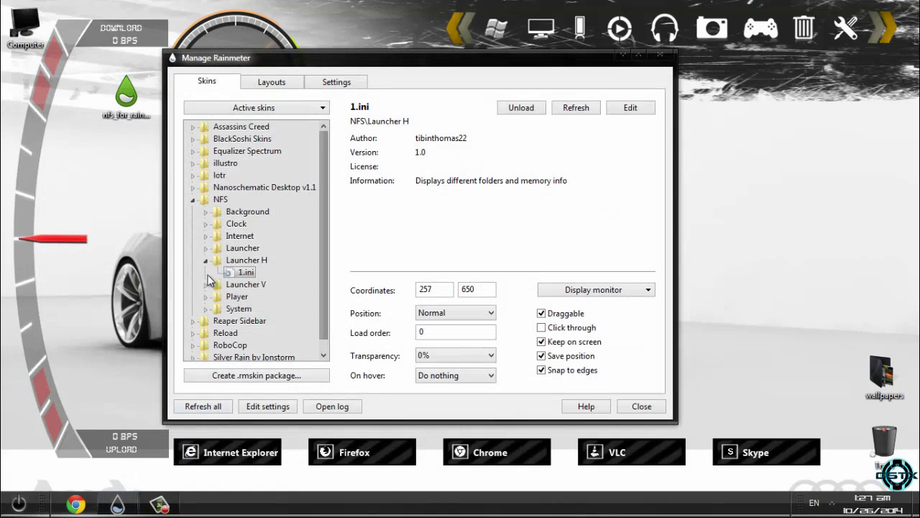
left_click(206, 260)
left_click(206, 273)
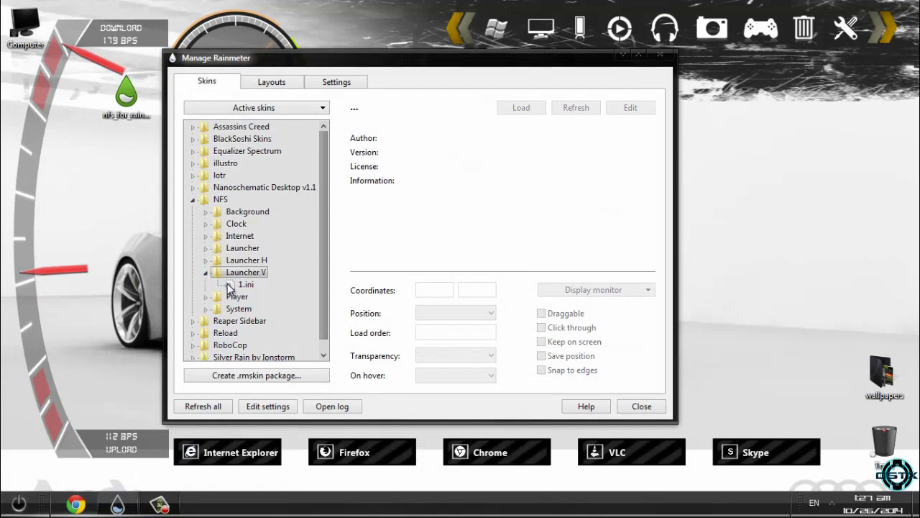
right_click(238, 287)
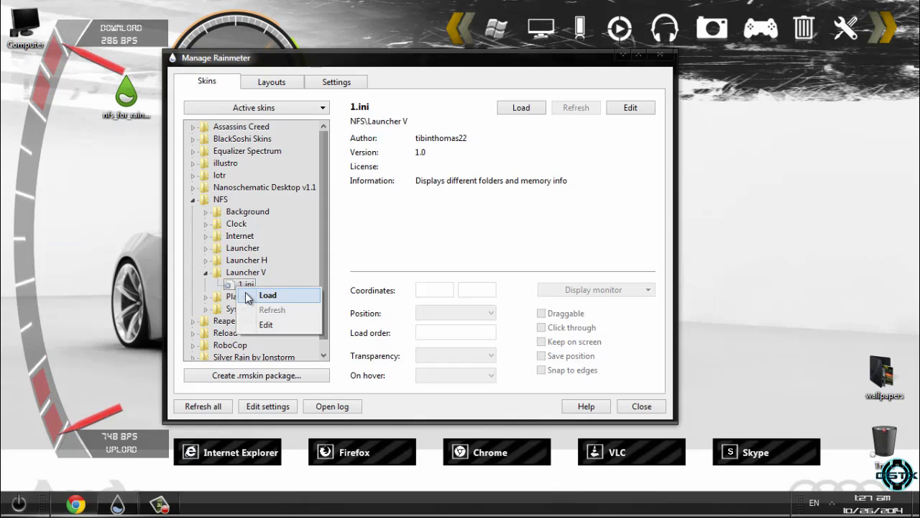
left_click(249, 296)
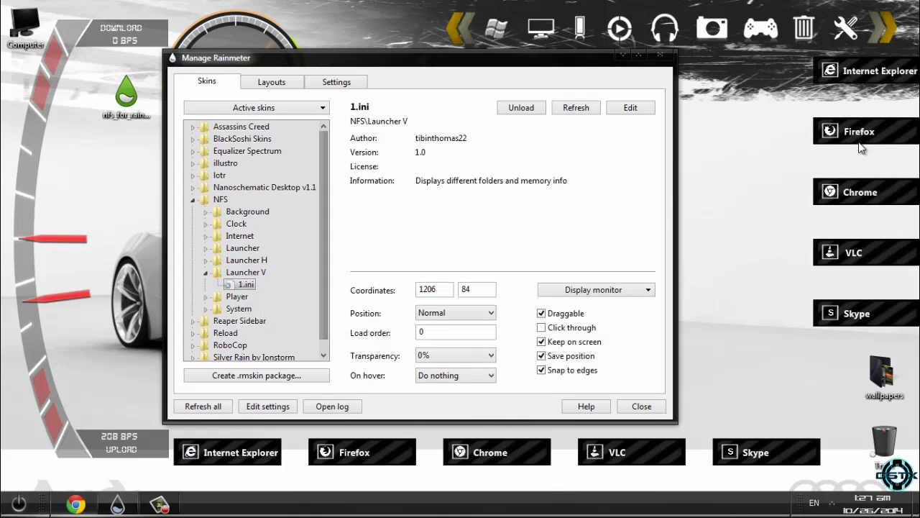
right_click(248, 284)
left_click(262, 290)
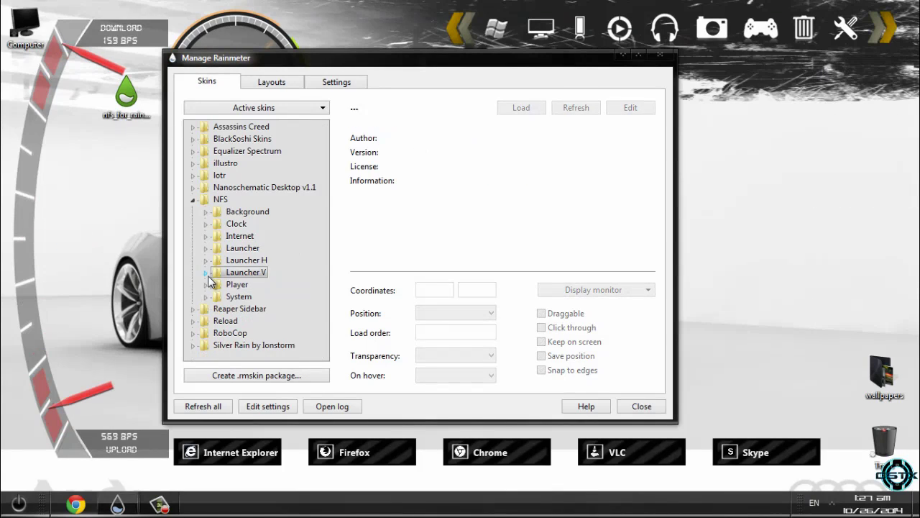
- Load the Player.ini EA Trax player and move it to the upper right
left_click(206, 285)
right_click(243, 298)
left_click(276, 302)
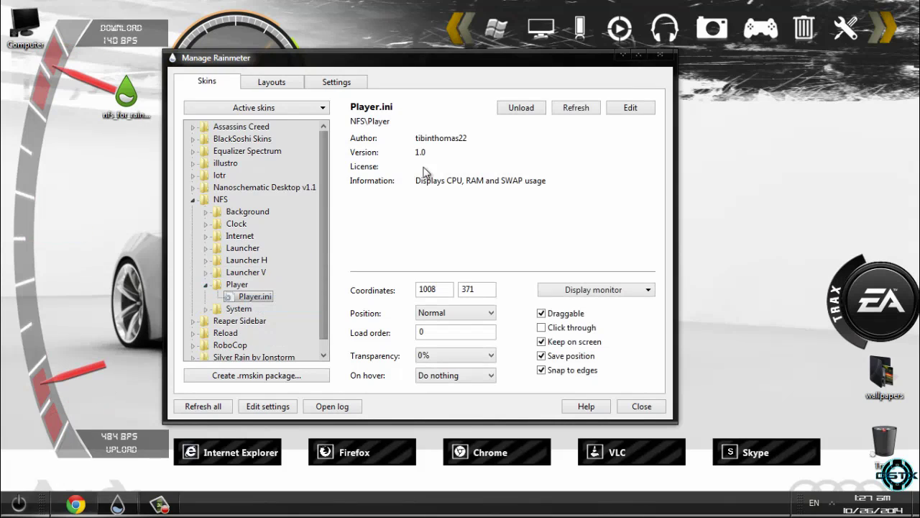
left_click(865, 302)
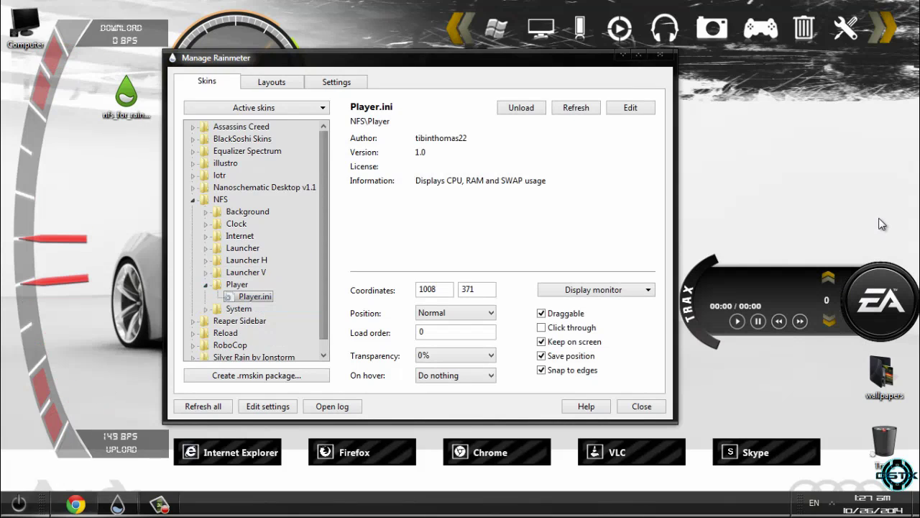
left_click_drag(873, 304, 918, 154)
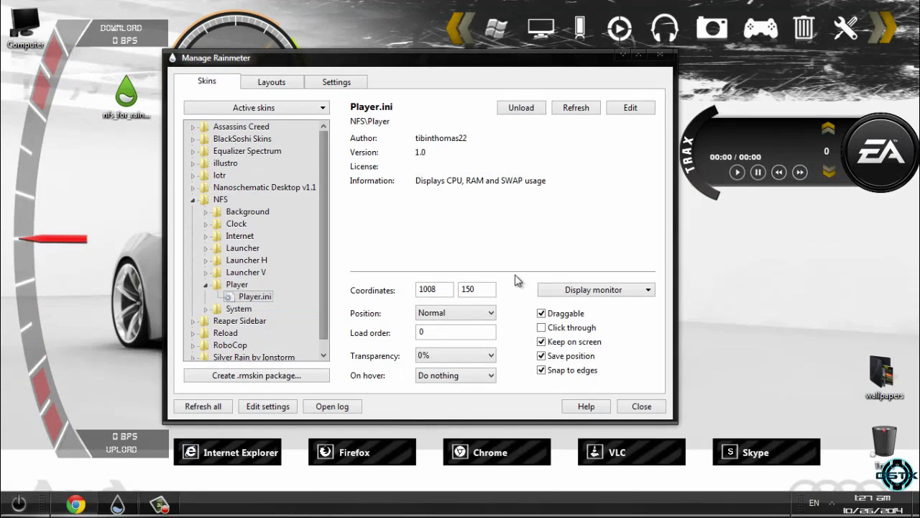
left_click(205, 284)
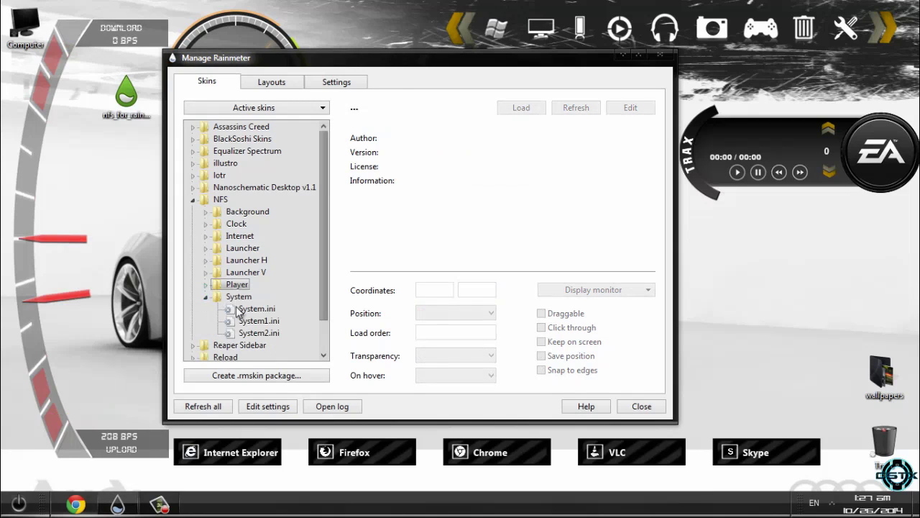
- Load System.ini CPU/RAM/SWAP gauges and move them to the lower right
double_click(244, 308)
right_click(241, 310)
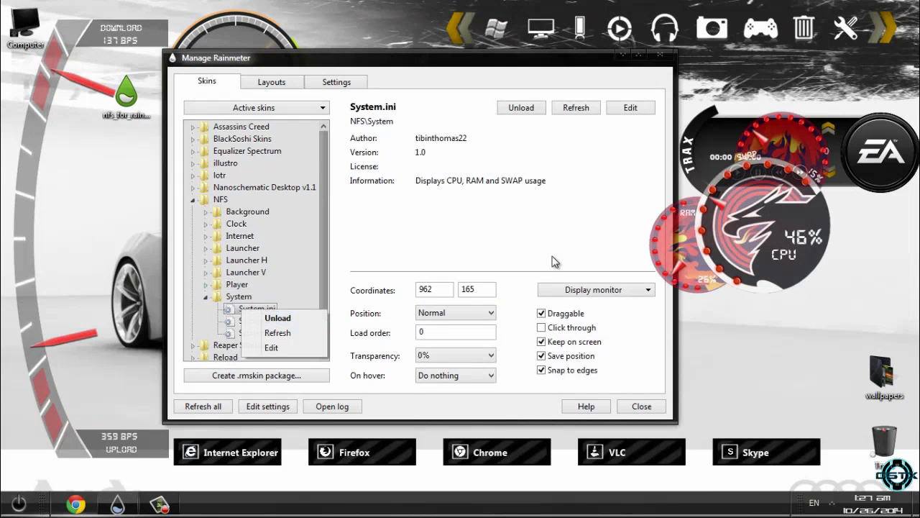
right_click(571, 58)
left_click(335, 68)
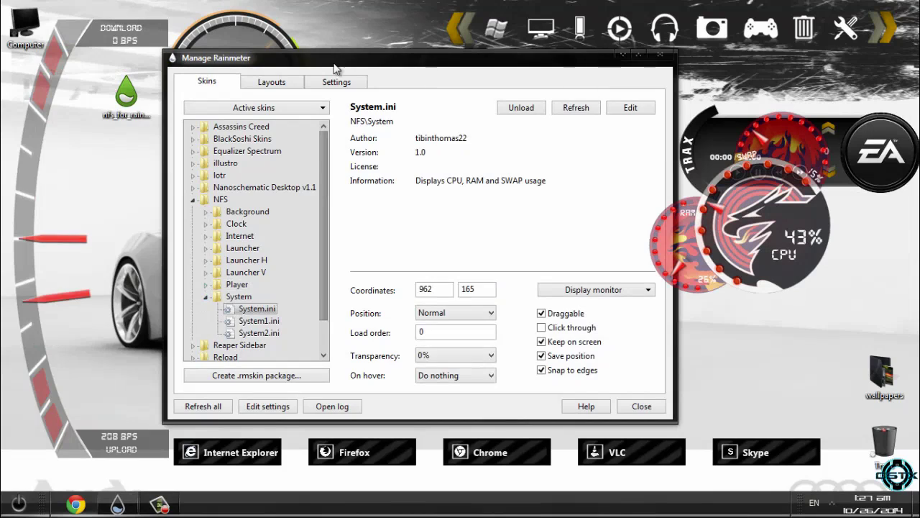
left_click_drag(335, 69, 190, 74)
left_click_drag(779, 216, 792, 338)
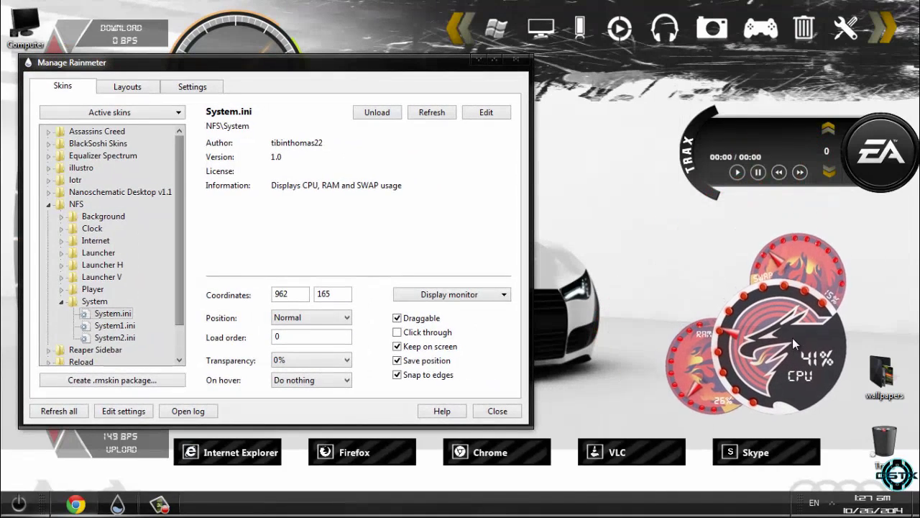
- Try the System1 and System2 gauge variants, restore red System.ini, and close the manager
left_click(117, 326)
right_click(121, 329)
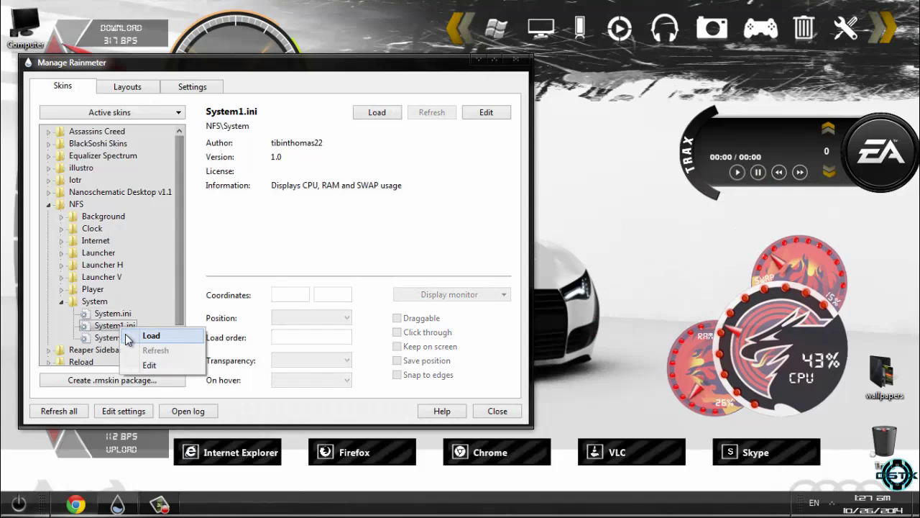
left_click(130, 336)
right_click(128, 339)
left_click(139, 348)
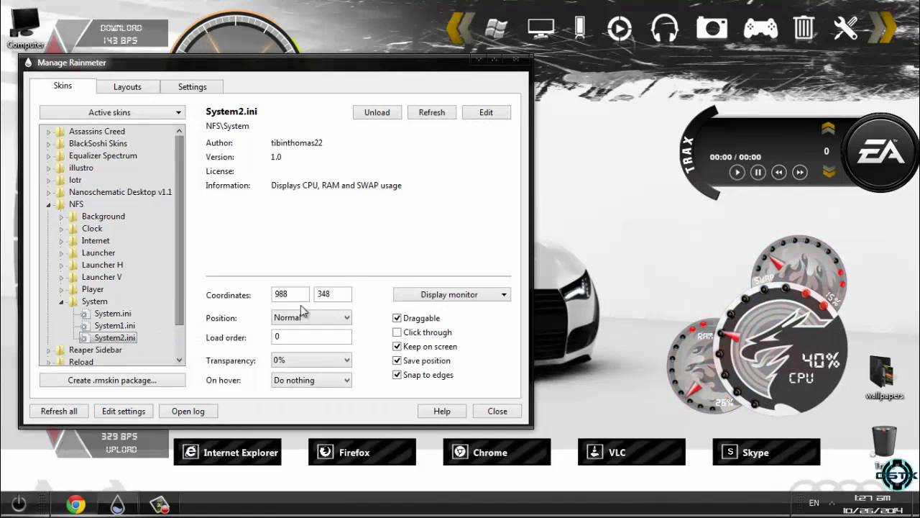
left_click(115, 313)
right_click(140, 313)
left_click(158, 322)
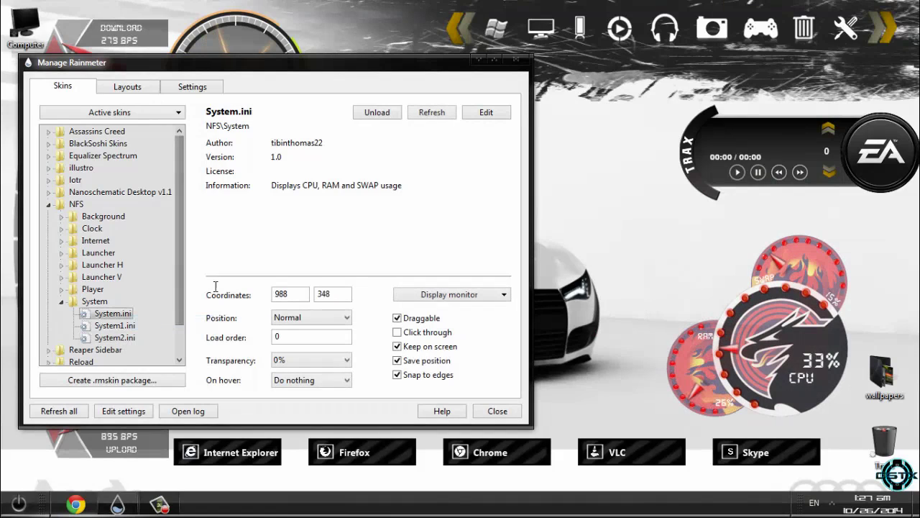
left_click(520, 62)
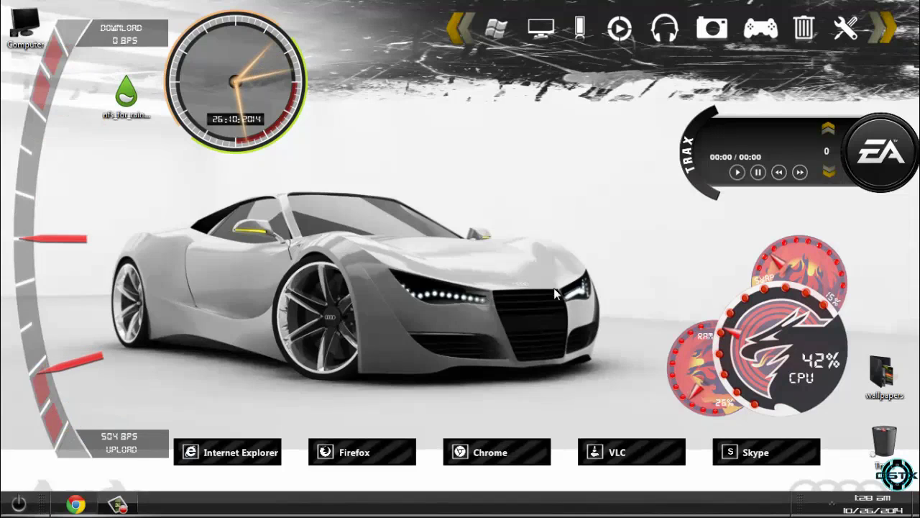
double_click(899, 389)
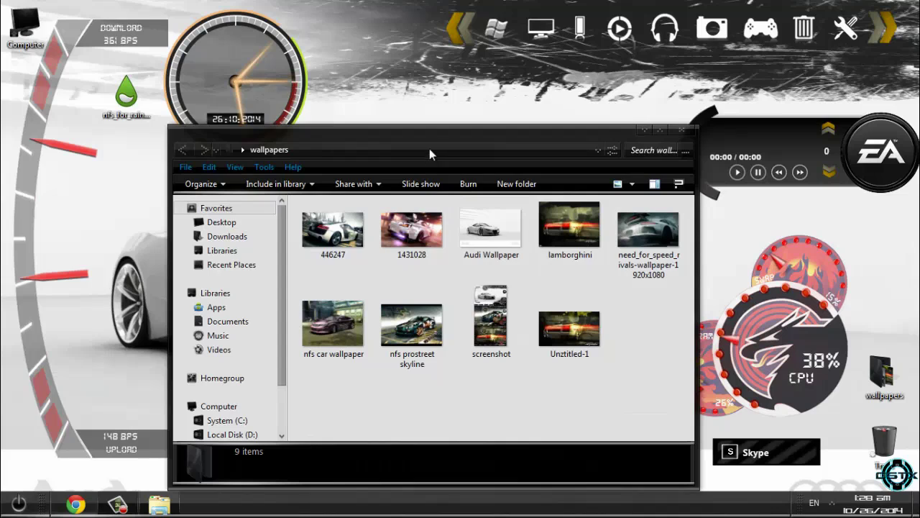
left_click_drag(374, 122, 218, 59)
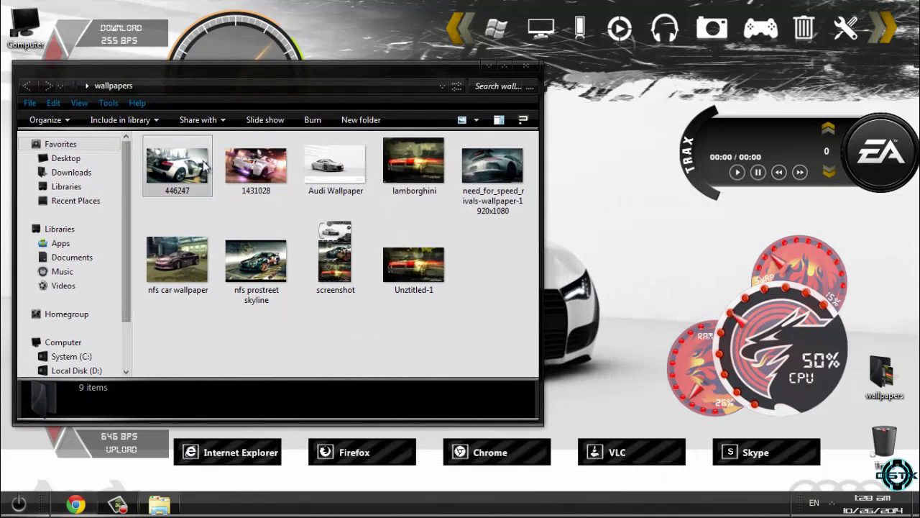
mouse_move(333, 230)
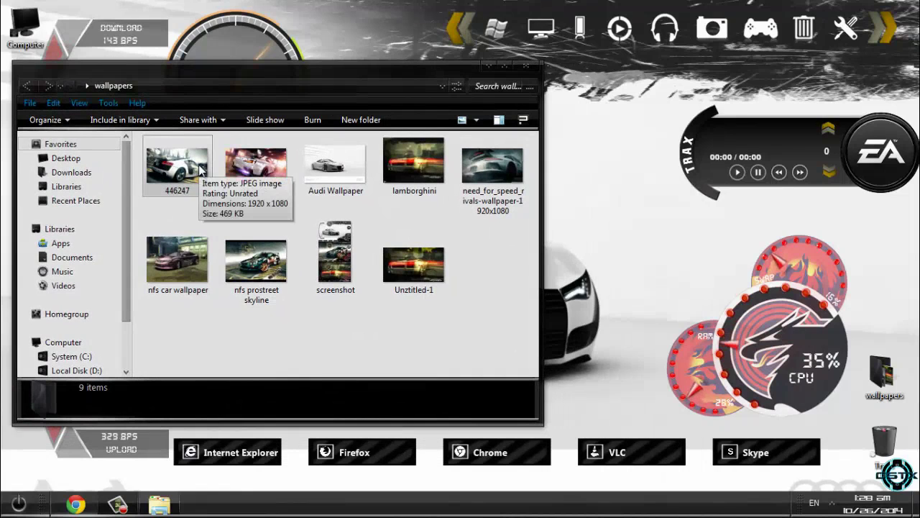
left_click(200, 168)
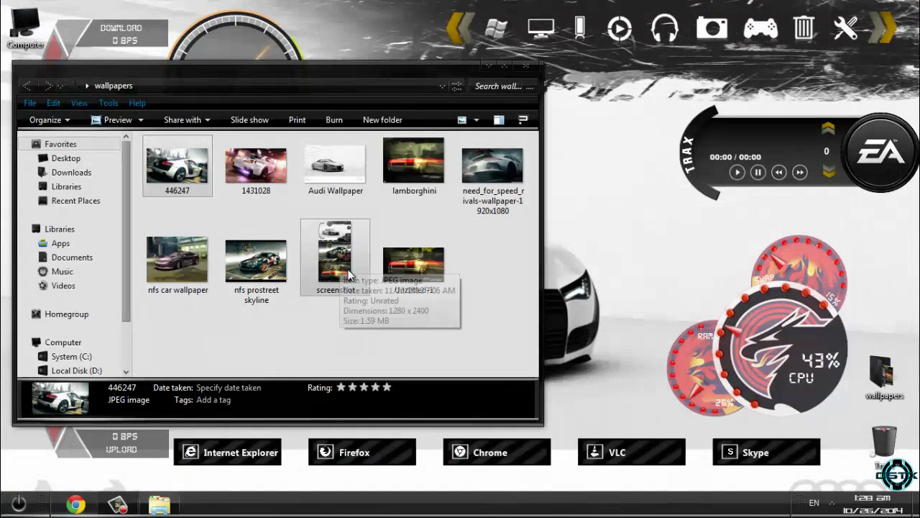
left_click(530, 66)
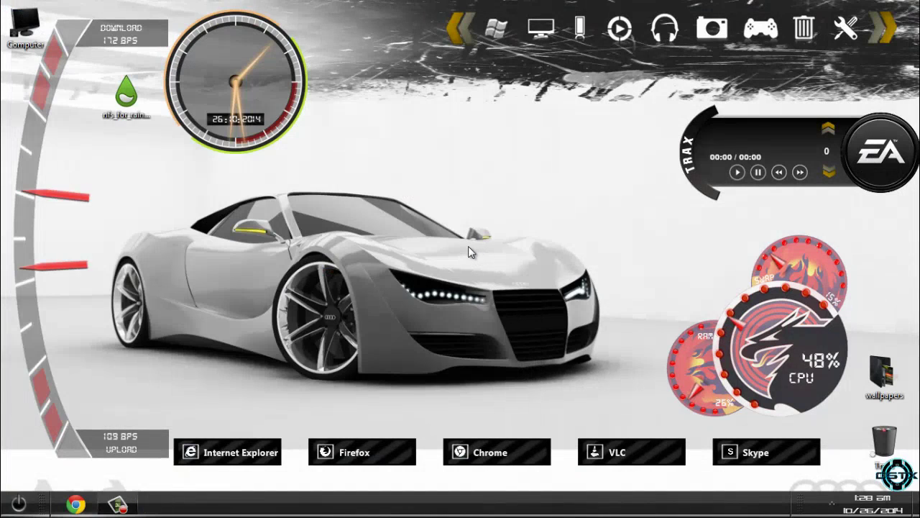